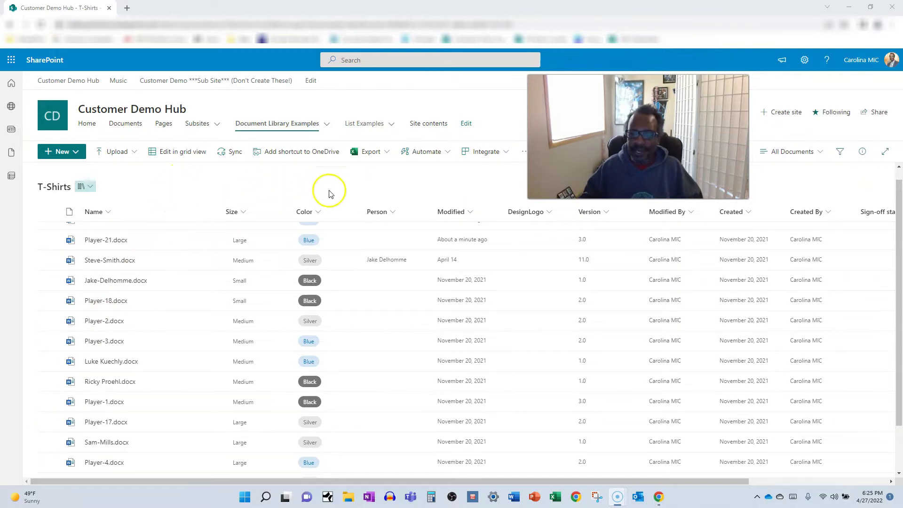
# Step: Switch the T-Shirts library to the Grouped by Size view
pyautogui.scroll(-1, 588, 228)
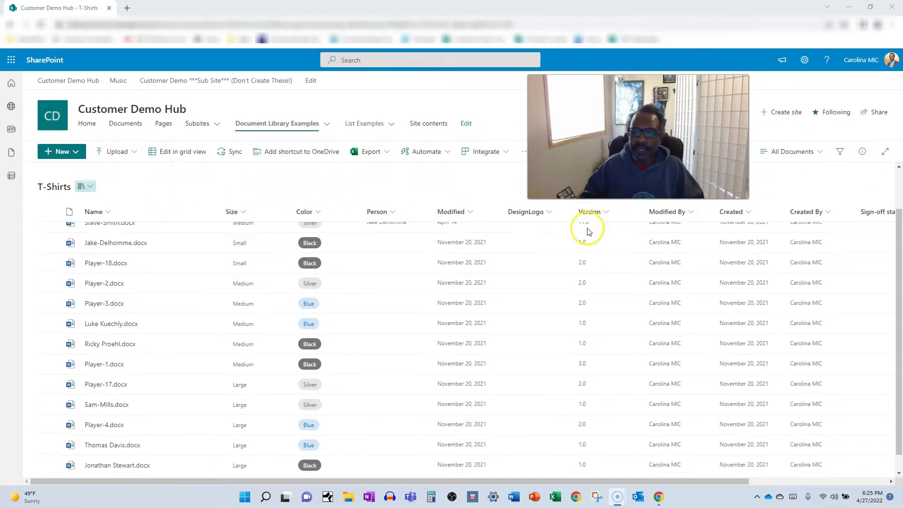
pyautogui.scroll(2, 588, 240)
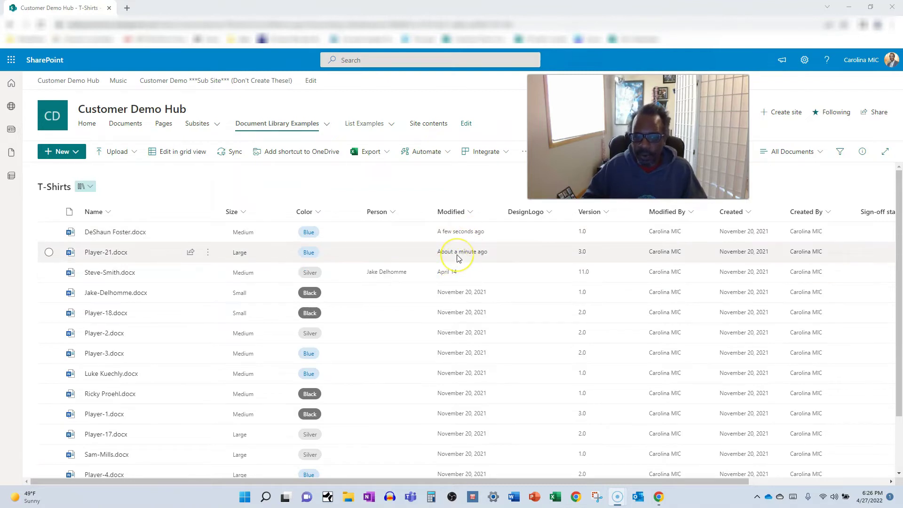
pyautogui.click(806, 152)
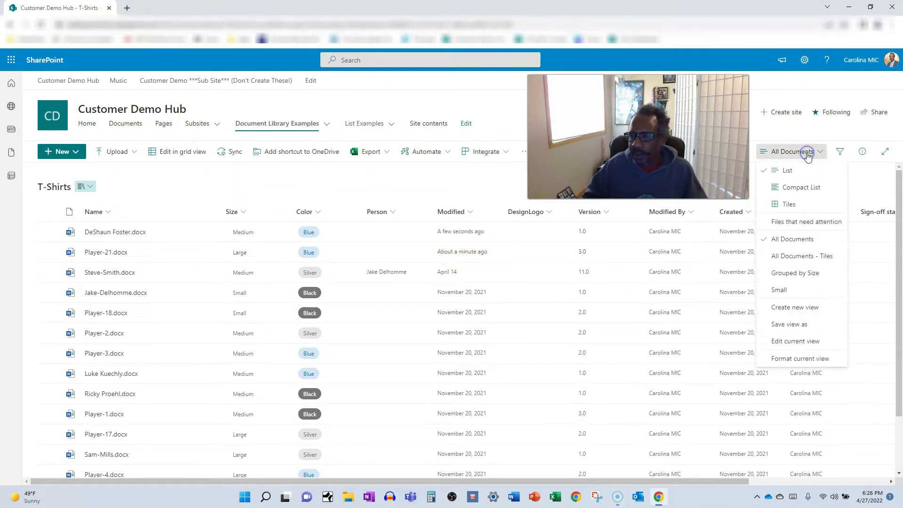
pyautogui.click(785, 277)
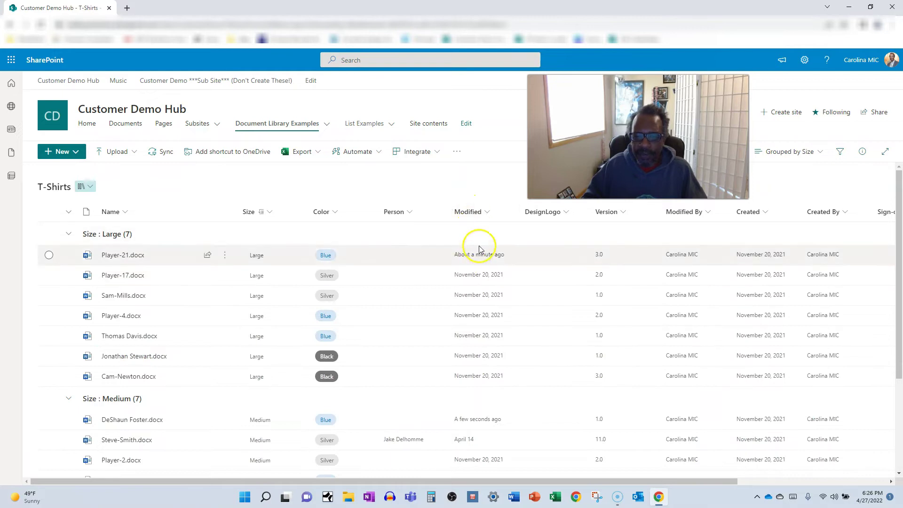
# Step: Sort the library by the Modified column, newer to older
pyautogui.click(484, 212)
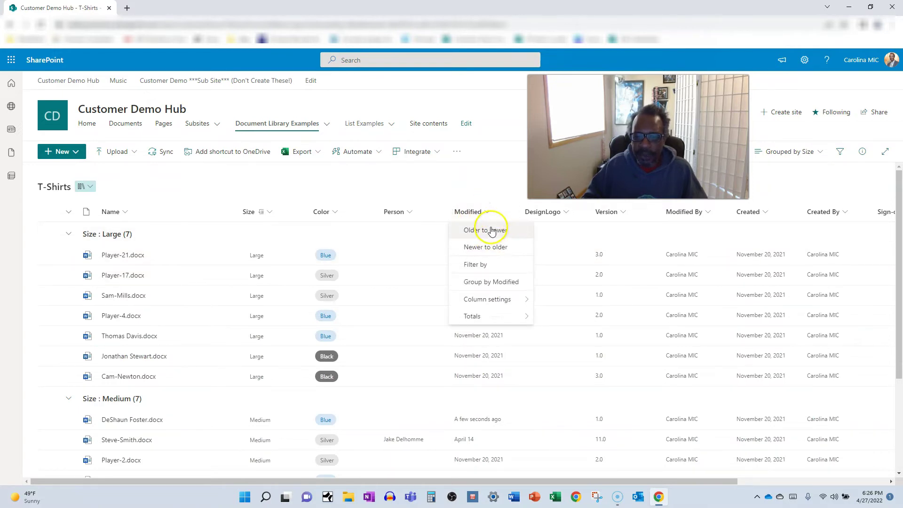
pyautogui.click(485, 247)
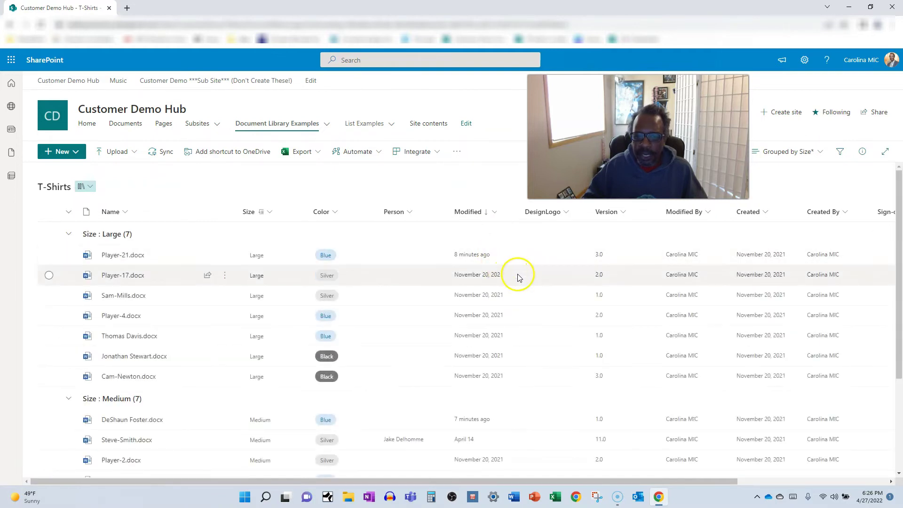
pyautogui.scroll(-1, 475, 249)
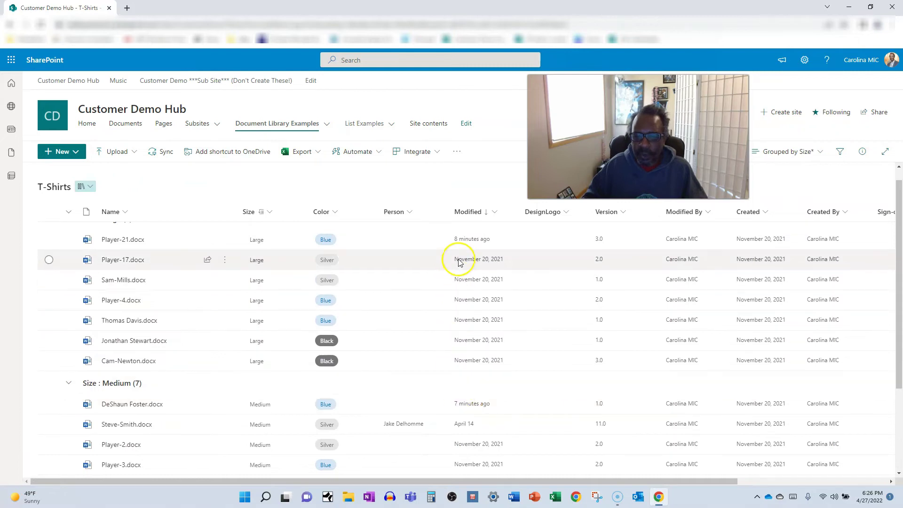
pyautogui.scroll(1, 460, 262)
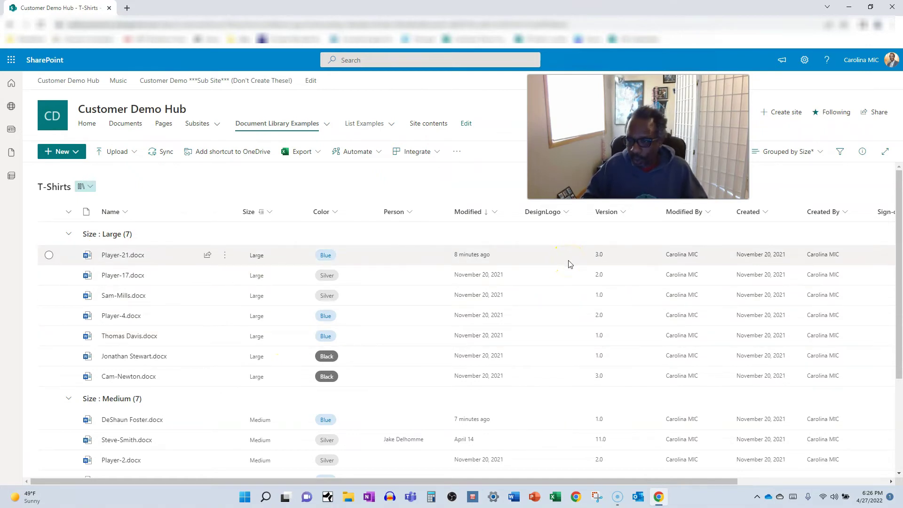
# Step: Switch the T-Shirts library back to the ungrouped All Documents view
pyautogui.click(795, 151)
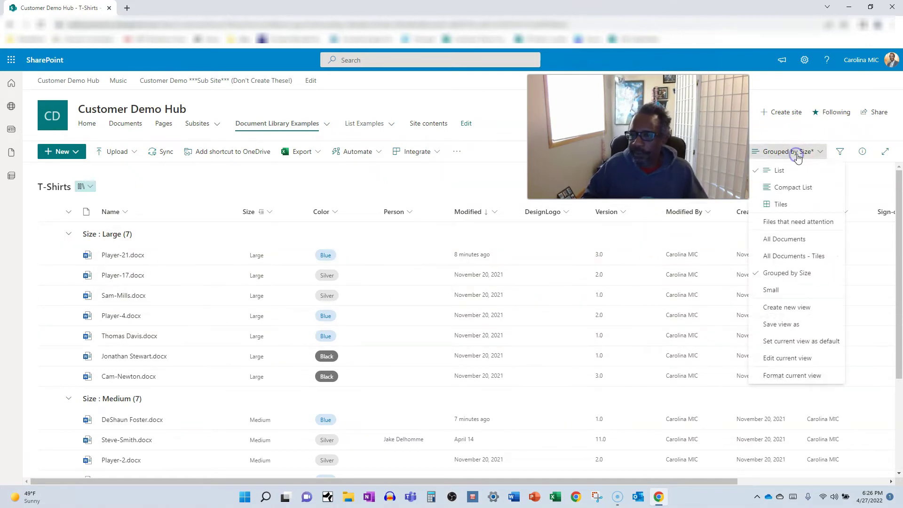
pyautogui.click(771, 205)
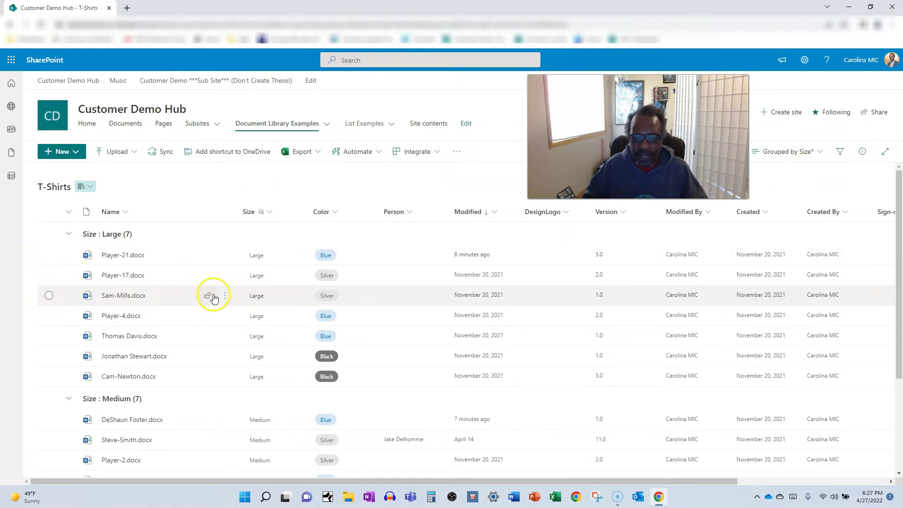
pyautogui.click(799, 151)
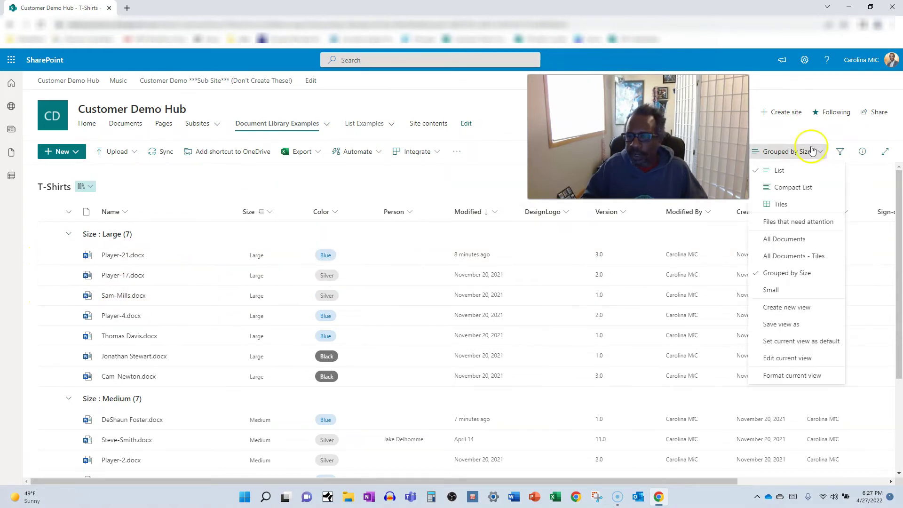
pyautogui.click(783, 239)
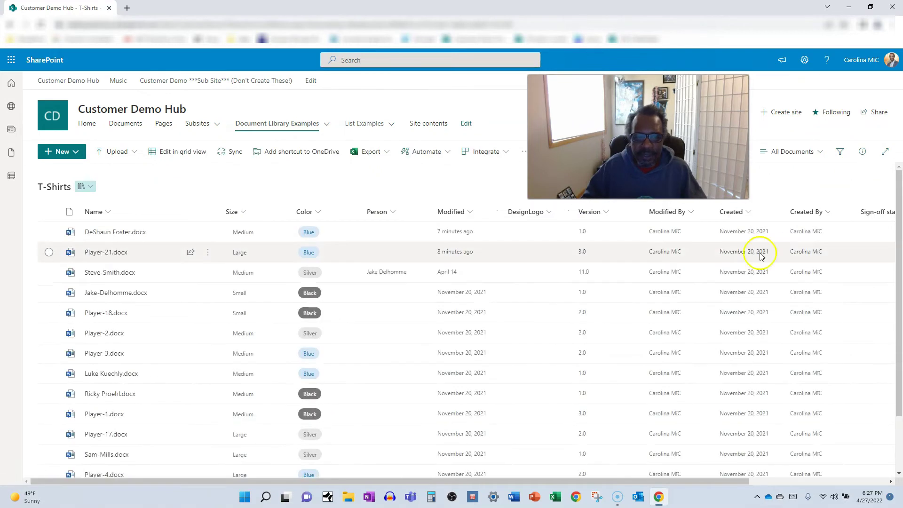
pyautogui.click(171, 158)
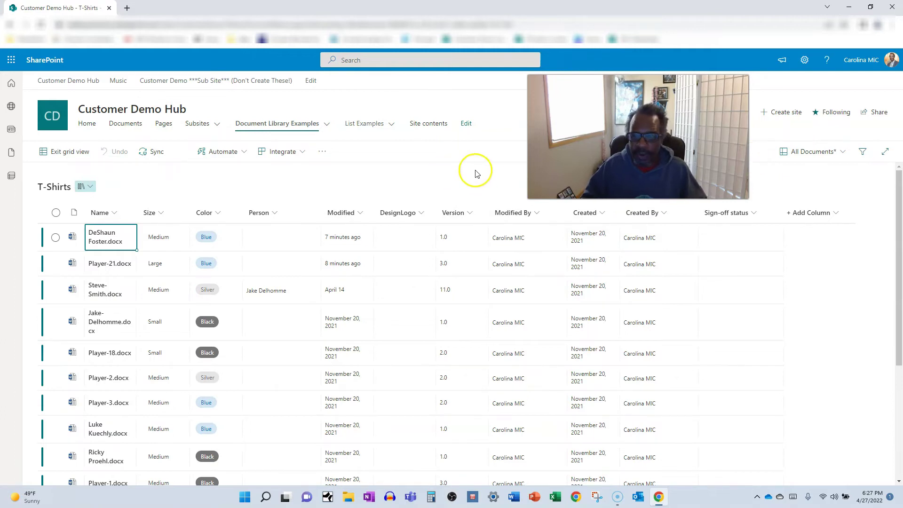
pyautogui.click(801, 153)
pyautogui.click(800, 153)
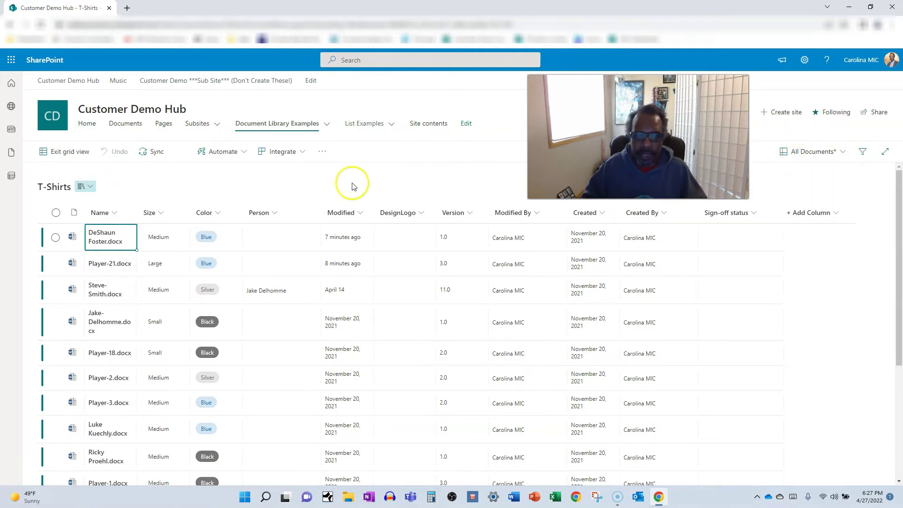
pyautogui.click(71, 152)
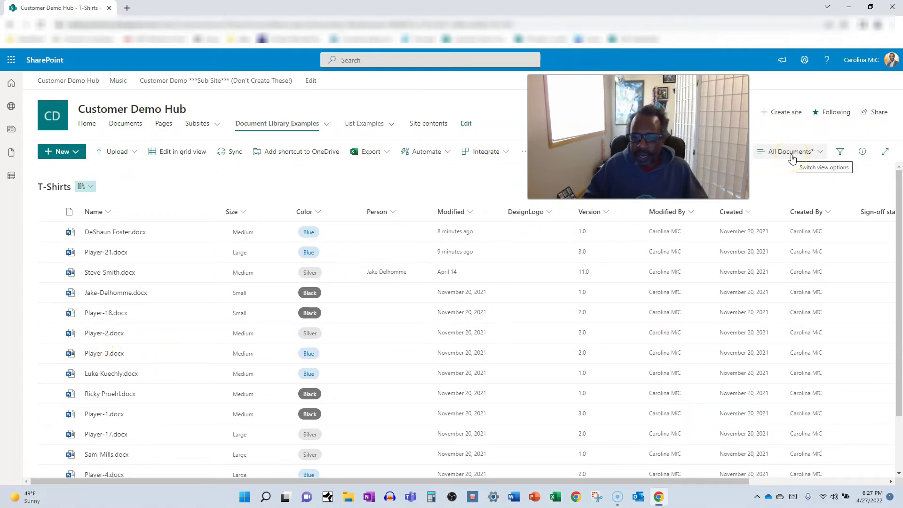
# Step: Filter the Size column to Medium, leaving the seven Medium player documents
pyautogui.click(242, 216)
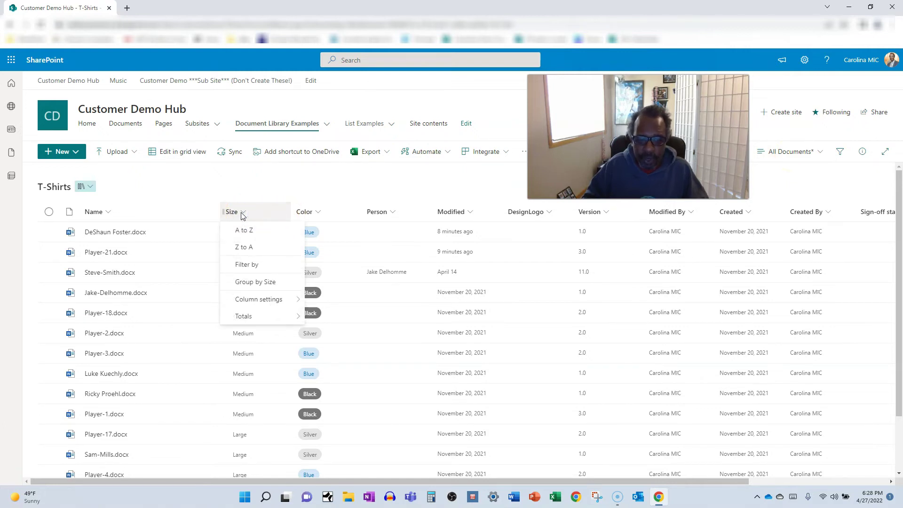
pyautogui.click(242, 264)
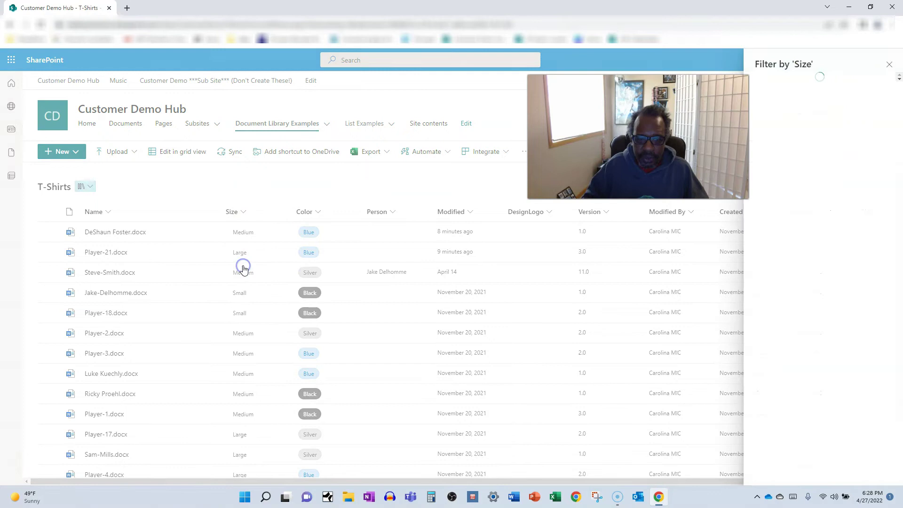
pyautogui.click(760, 98)
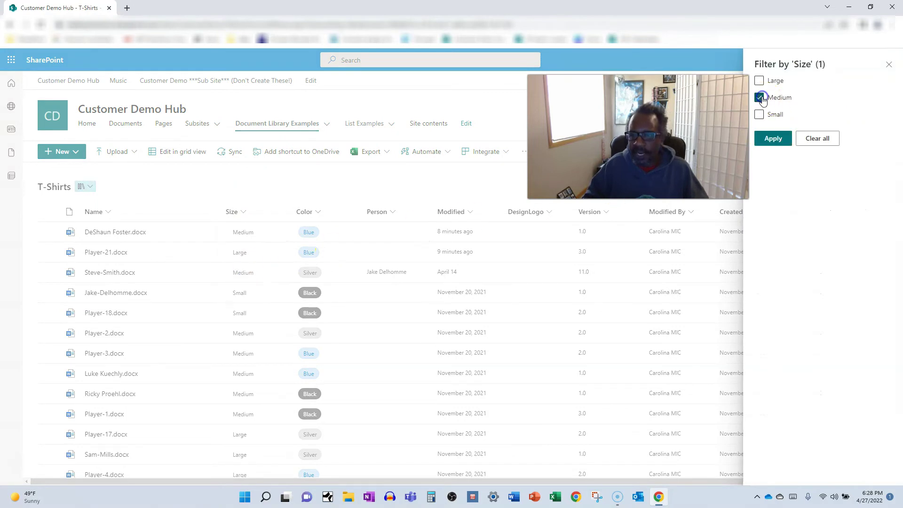
pyautogui.click(770, 138)
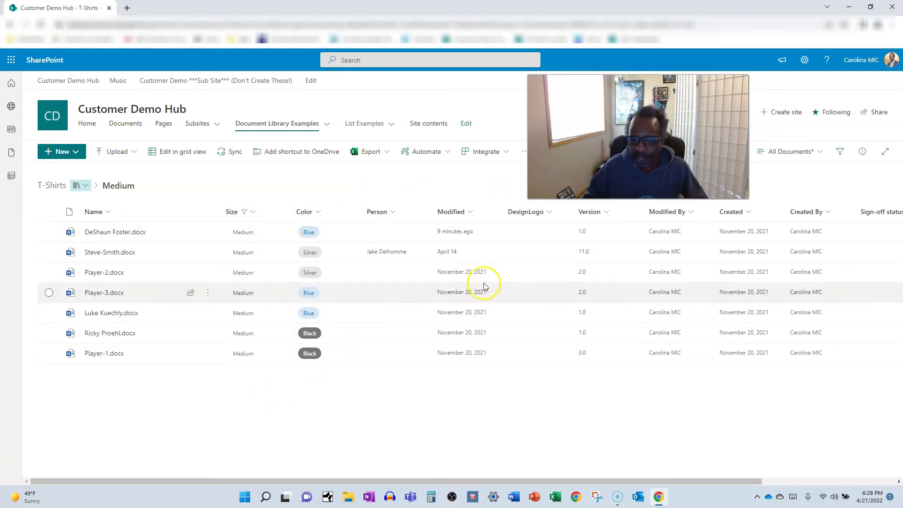
# Step: Save the filtered view as 'Medium' with Make this a public view unticked
pyautogui.click(782, 157)
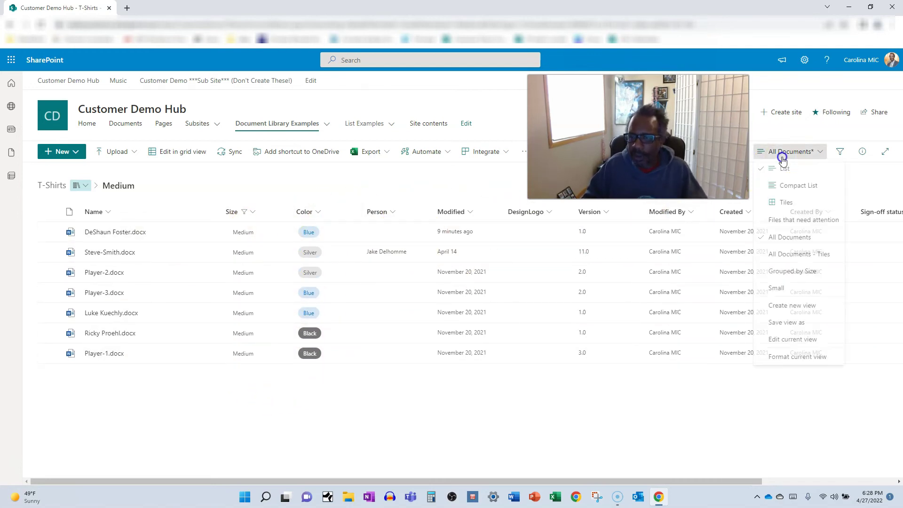
pyautogui.click(788, 323)
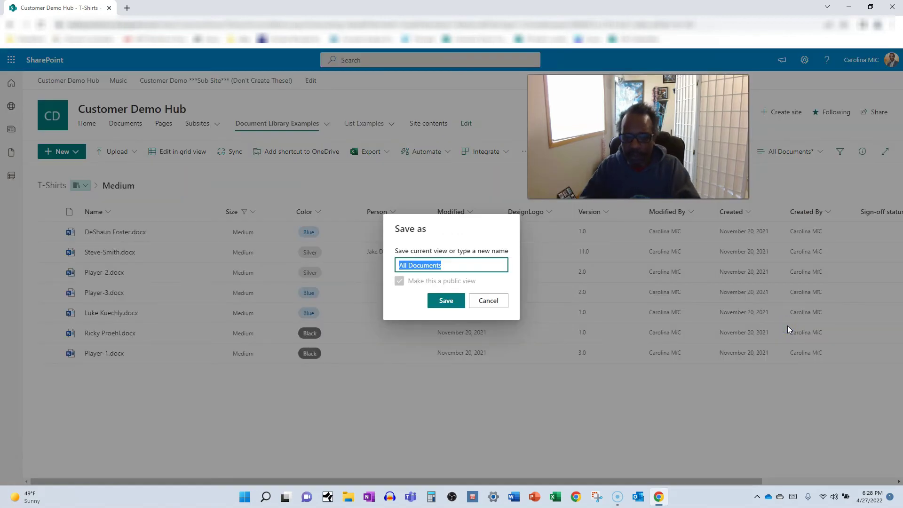
pyautogui.write('Medium')
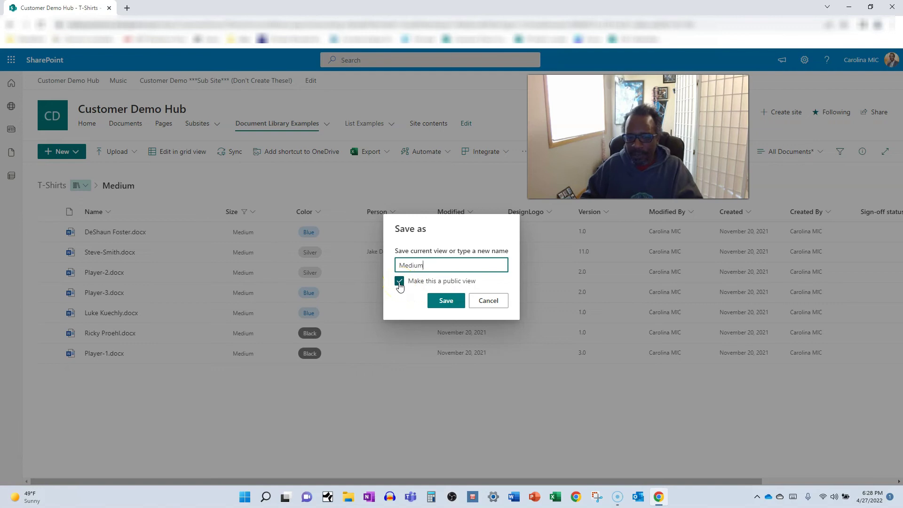
pyautogui.click(399, 285)
pyautogui.click(444, 301)
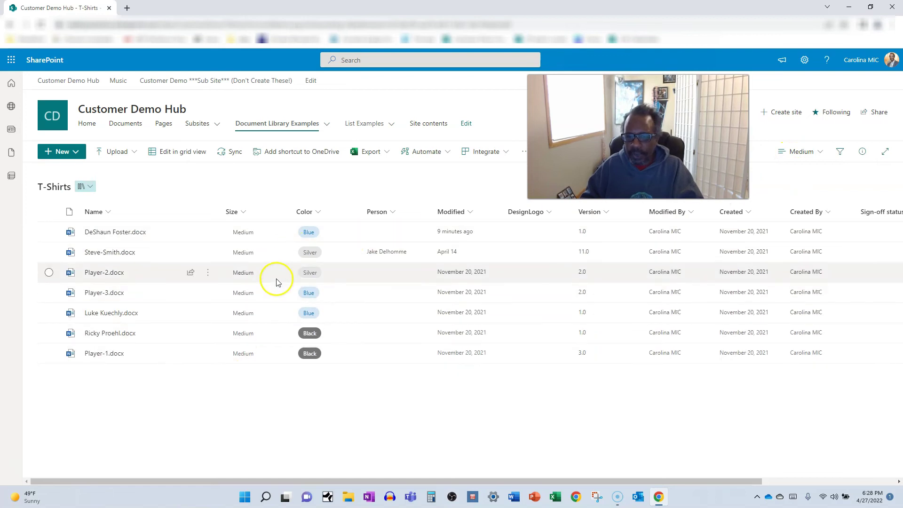
# Step: Select all seven Medium documents, open them in grid edit, then deselect the second row and Player-2.docx
pyautogui.click(48, 213)
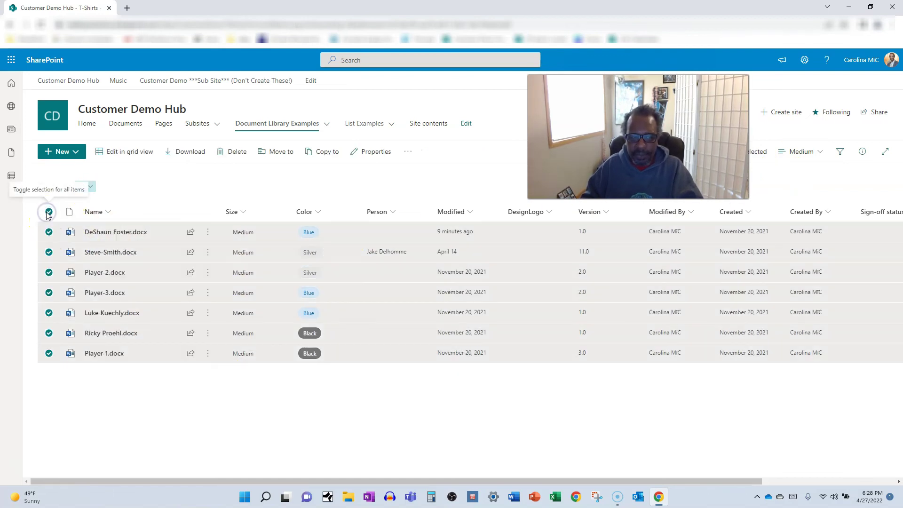
pyautogui.click(121, 162)
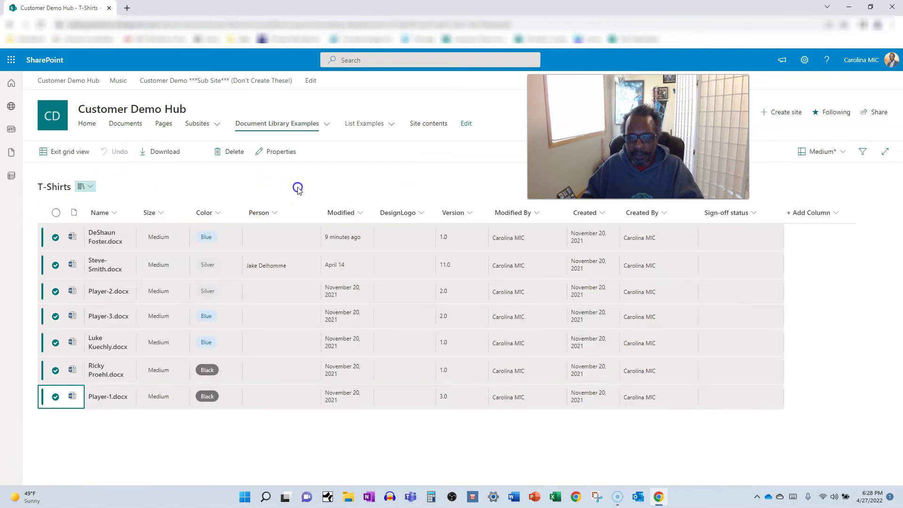
pyautogui.click(55, 265)
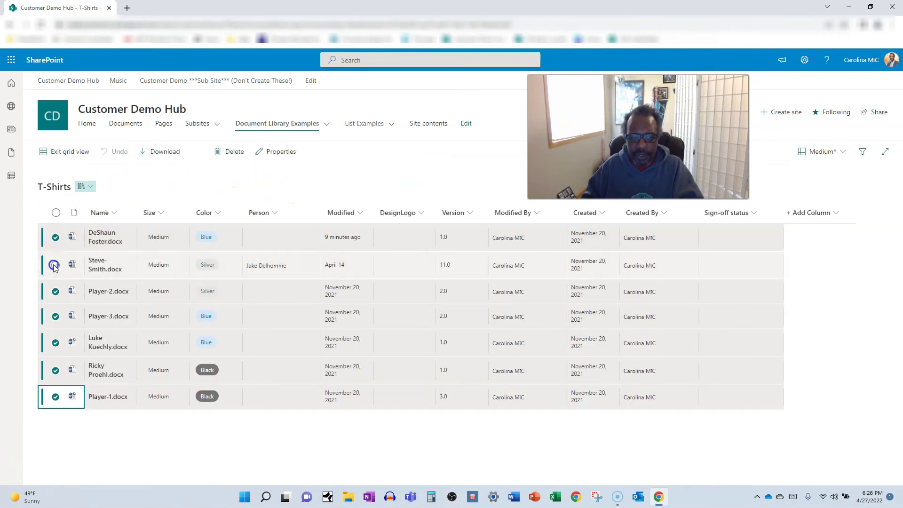
pyautogui.click(56, 292)
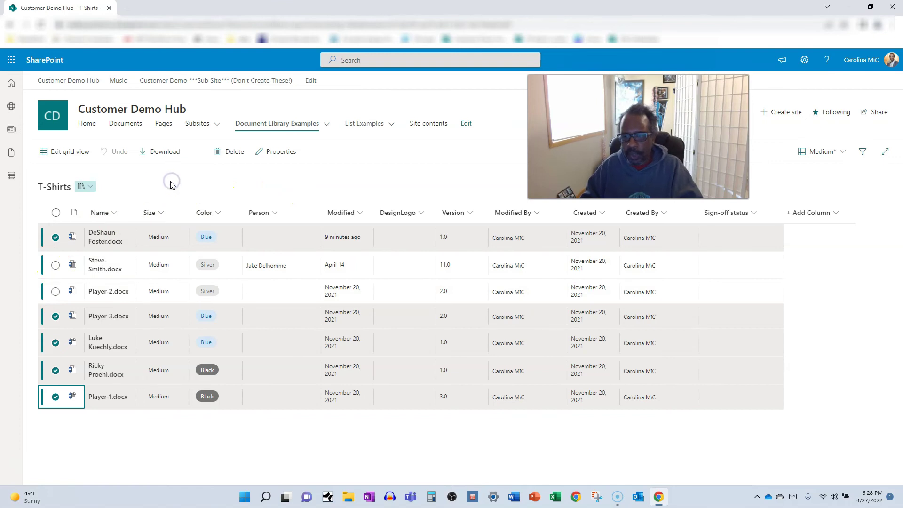
pyautogui.click(164, 192)
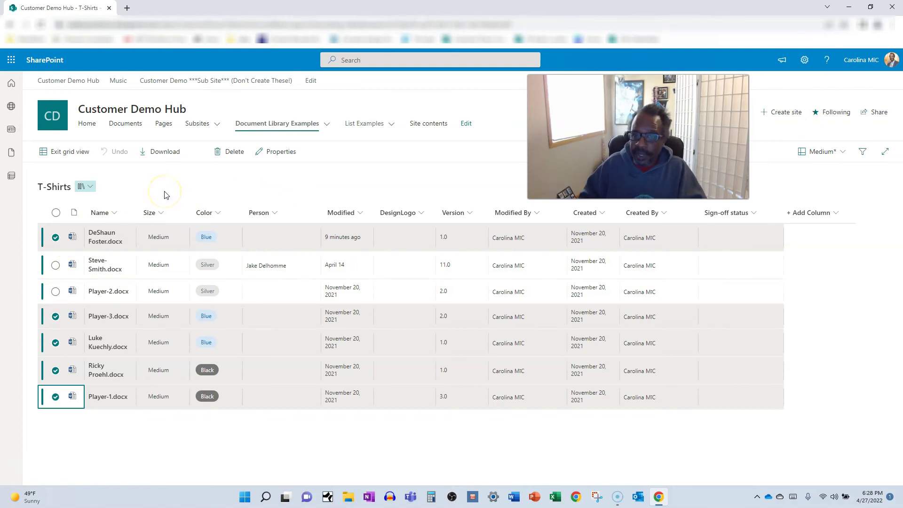